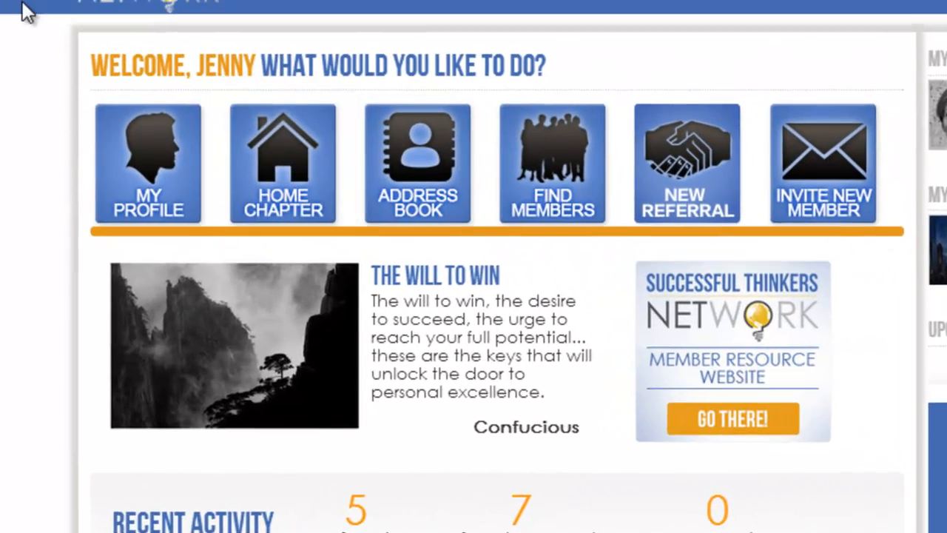
Search the chapters for "demo" and open the STN Demo Chapter
{"action": "left_click", "coordinate": [26, 5]}
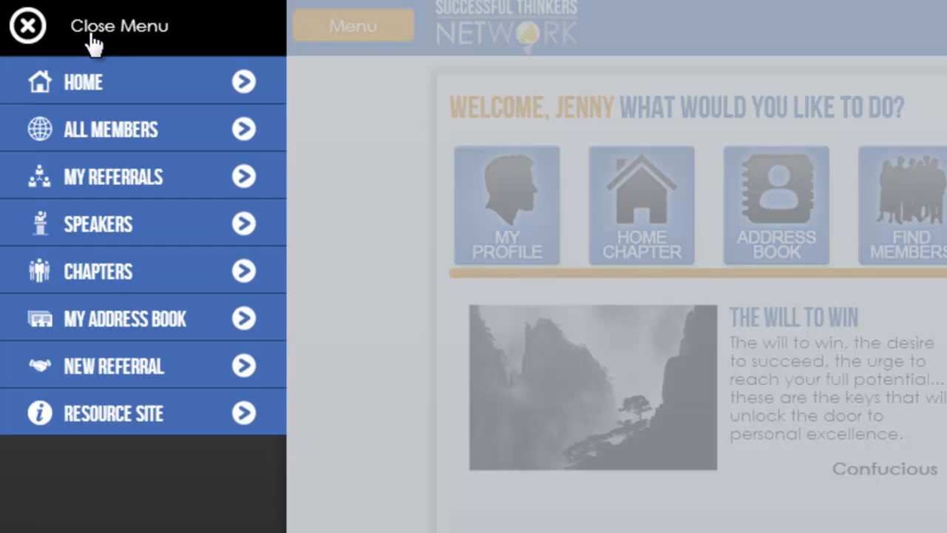
{"action": "left_click", "coordinate": [126, 284]}
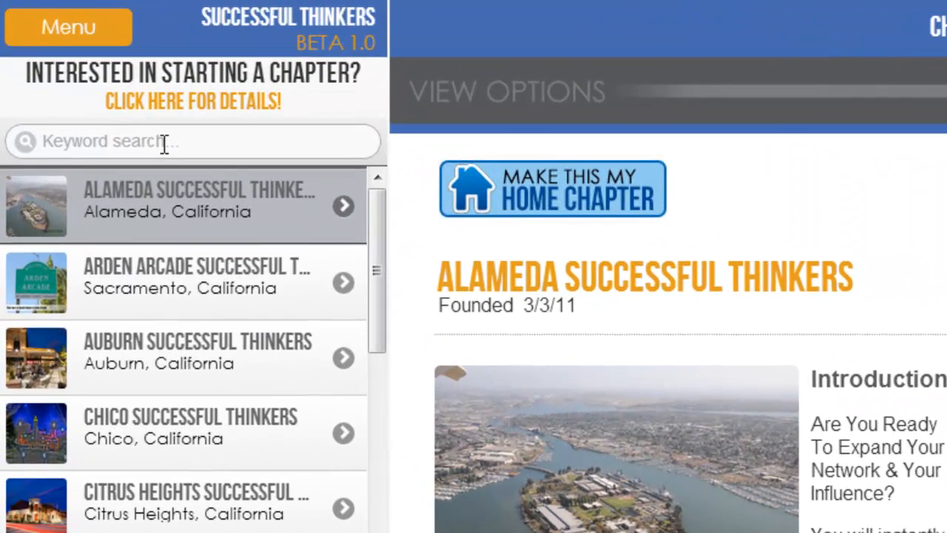
{"action": "left_click", "coordinate": [164, 143]}
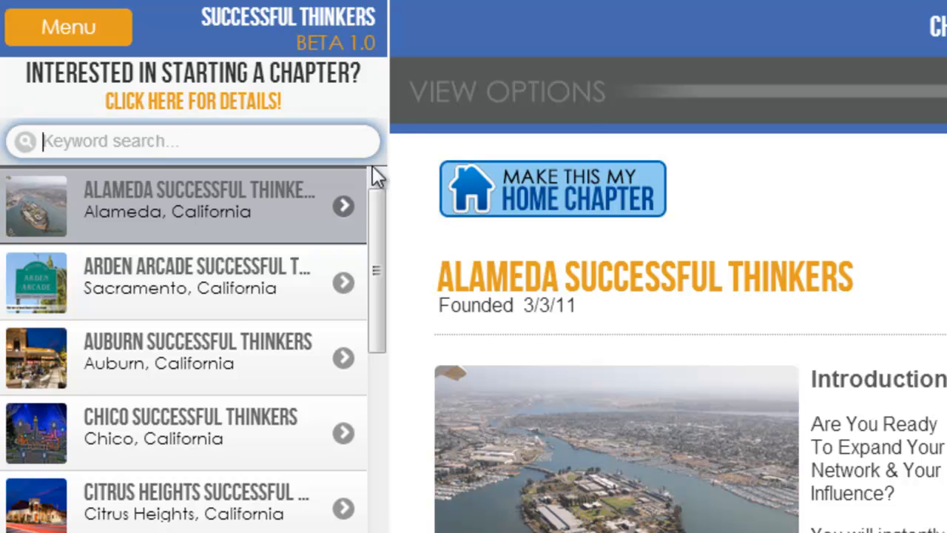
{"action": "type", "text": "demo"}
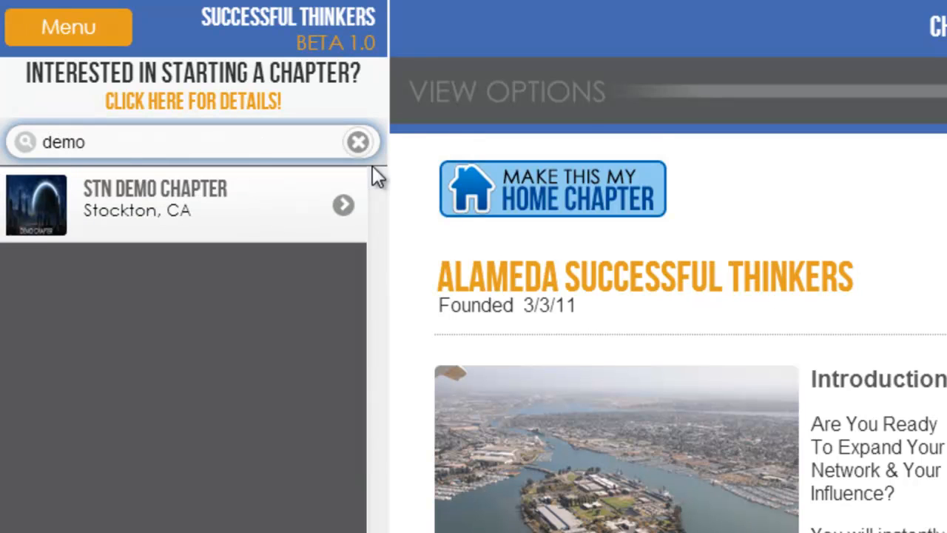
{"action": "left_click", "coordinate": [66, 219]}
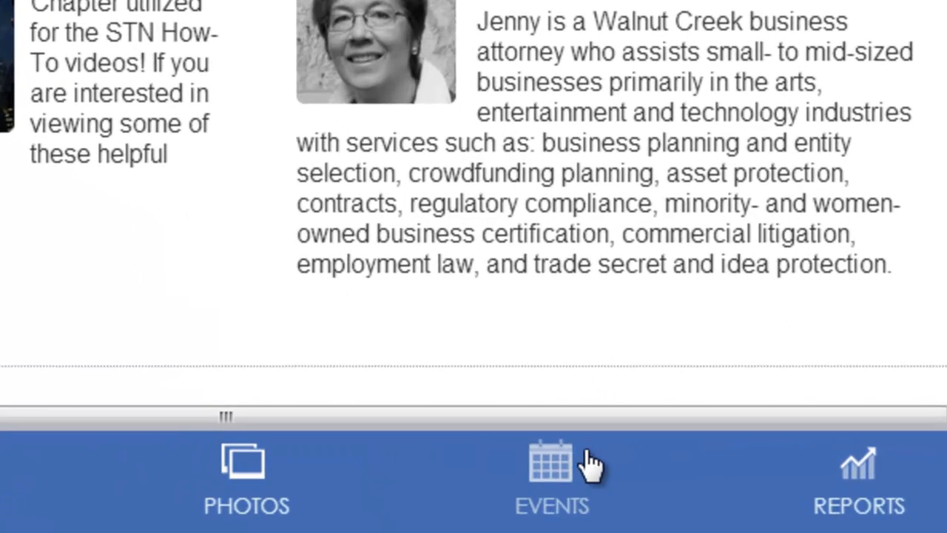
Start a new event in the chapter's events and title it "STN Mixer"
{"action": "left_click", "coordinate": [548, 500]}
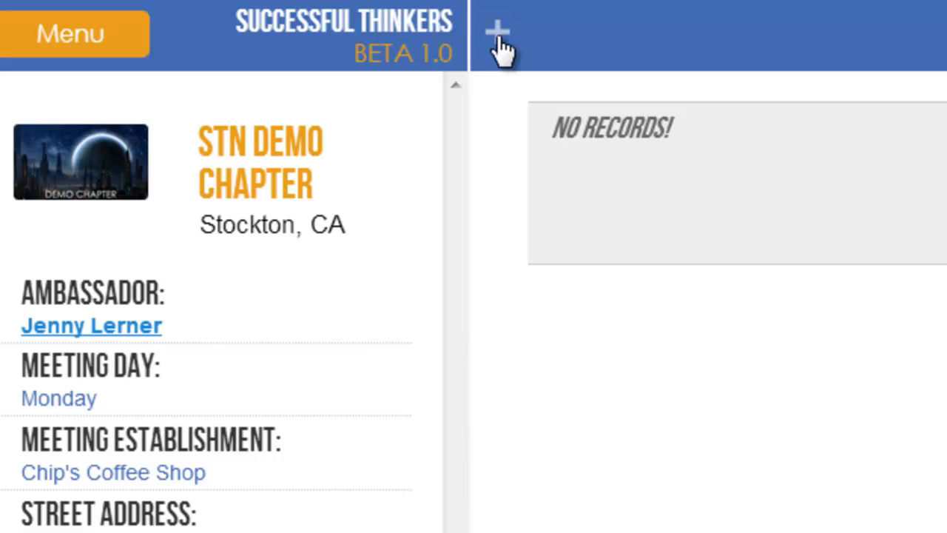
{"action": "left_click", "coordinate": [498, 34]}
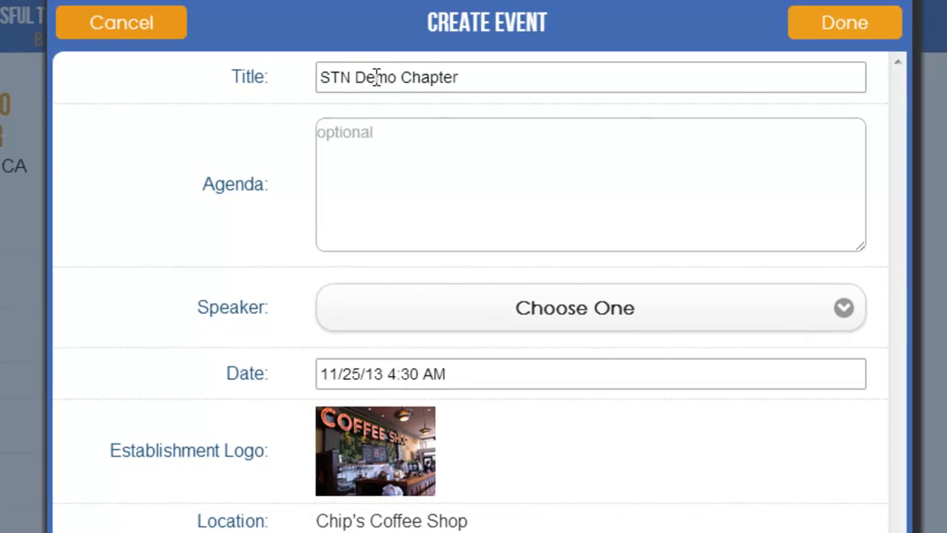
{"action": "left_click_drag", "start_coordinate": [321, 77], "coordinate": [462, 74]}
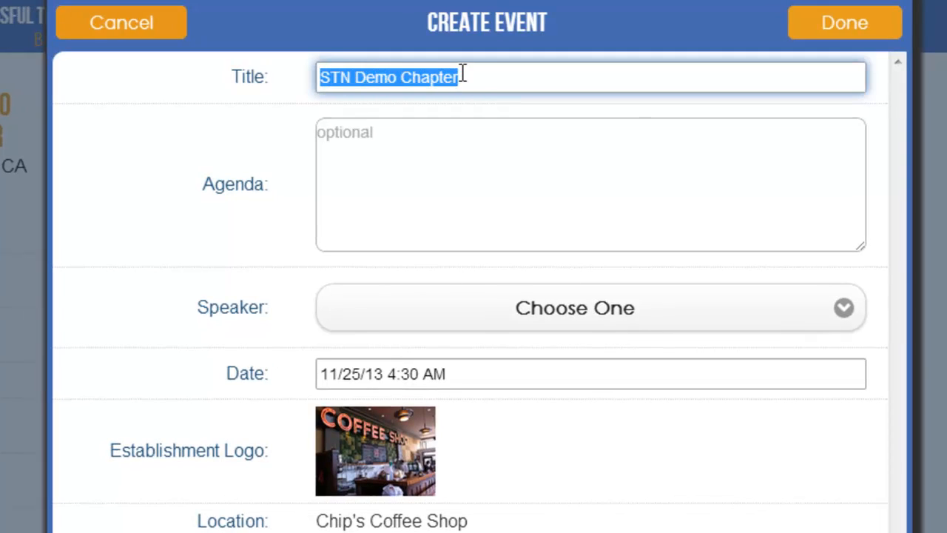
{"action": "left_click", "coordinate": [484, 78]}
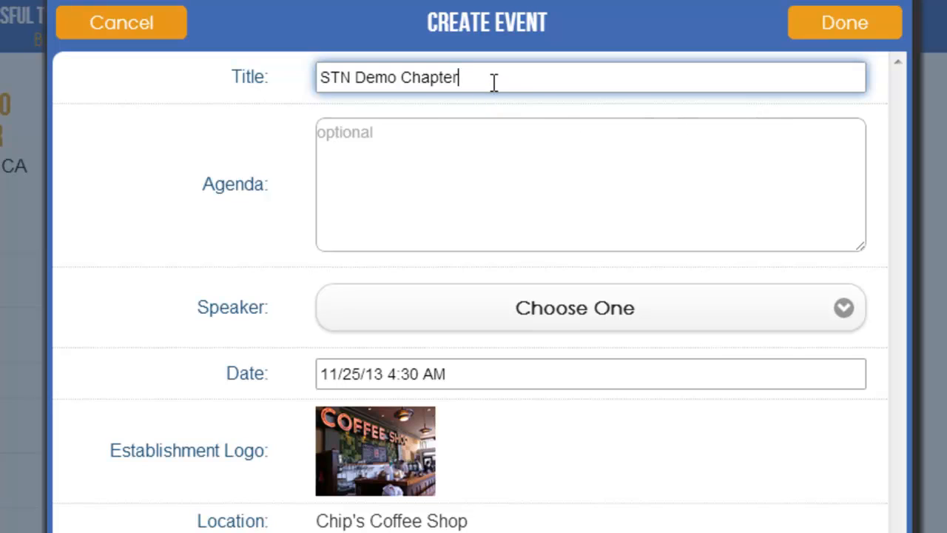
{"action": "left_click_drag", "start_coordinate": [488, 84], "coordinate": [318, 78]}
{"action": "left_click", "coordinate": [394, 84]}
{"action": "left_click_drag", "start_coordinate": [475, 81], "coordinate": [367, 68]}
{"action": "type", "text": "Mixer"}
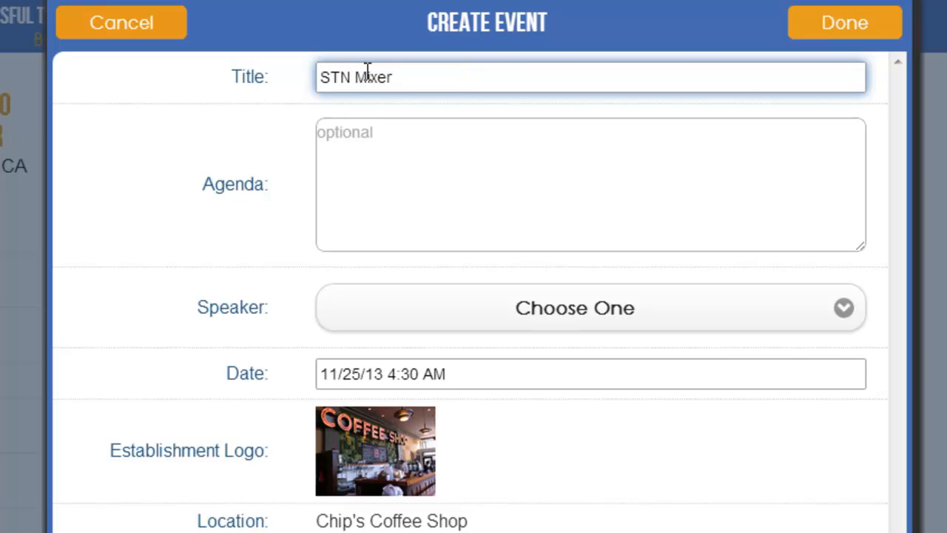
{"action": "key", "text": "ctrl+a"}
Enter "This is where the agenda goes." as the event's agenda
{"action": "left_click", "coordinate": [450, 144]}
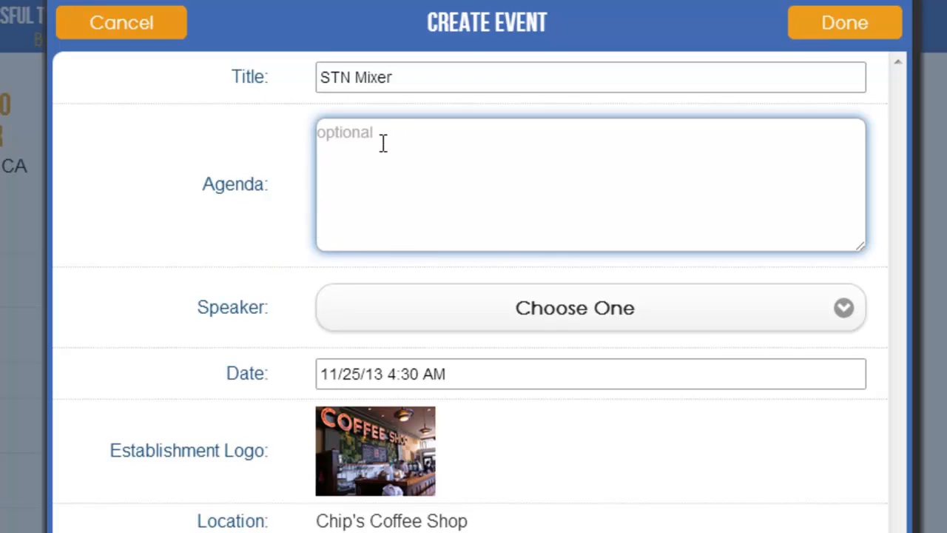
{"action": "type", "text": "This is where th"}
{"action": "key", "text": "BackSpace"}
{"action": "key", "text": "BackSpace"}
{"action": "type", "text": "here the agenda goes."}
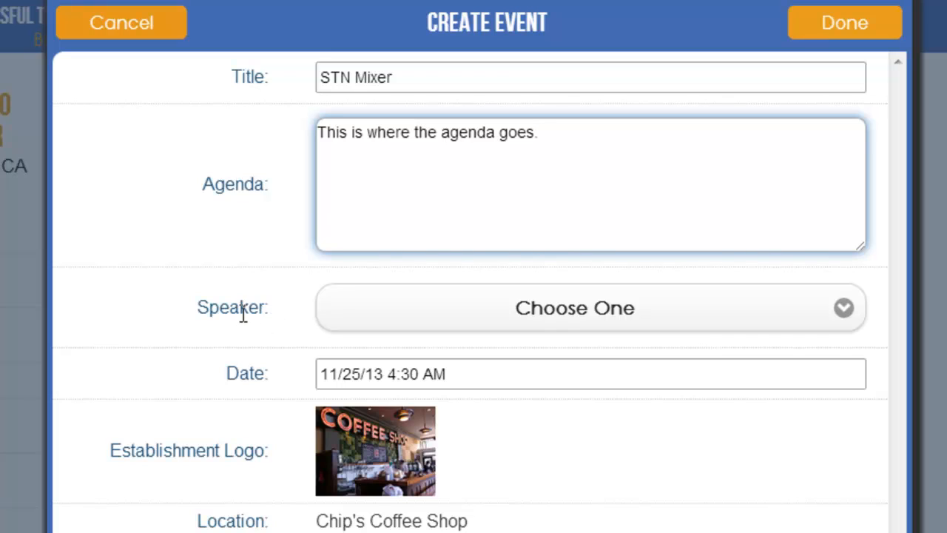
Choose "To Be Announced" as the event's speaker
{"action": "left_click", "coordinate": [603, 318]}
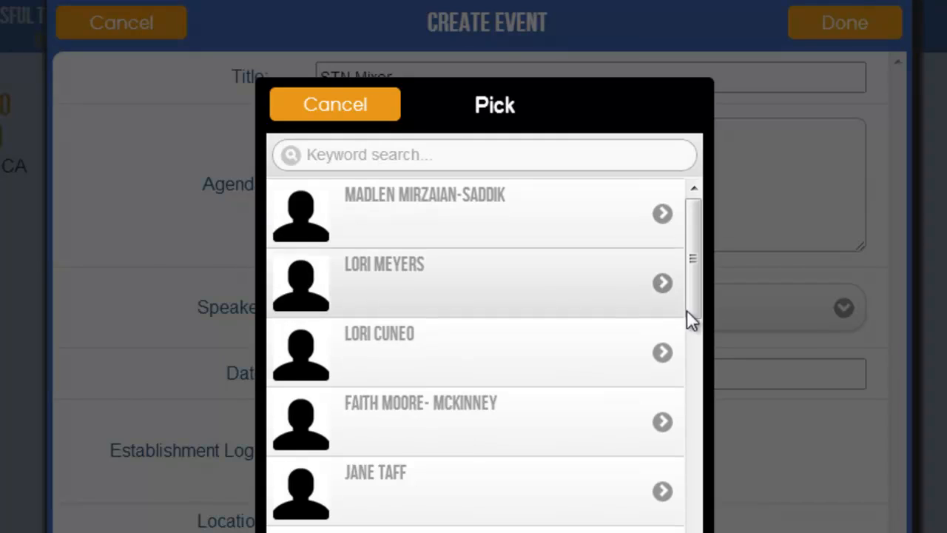
{"action": "left_click_drag", "start_coordinate": [697, 308], "coordinate": [705, 521]}
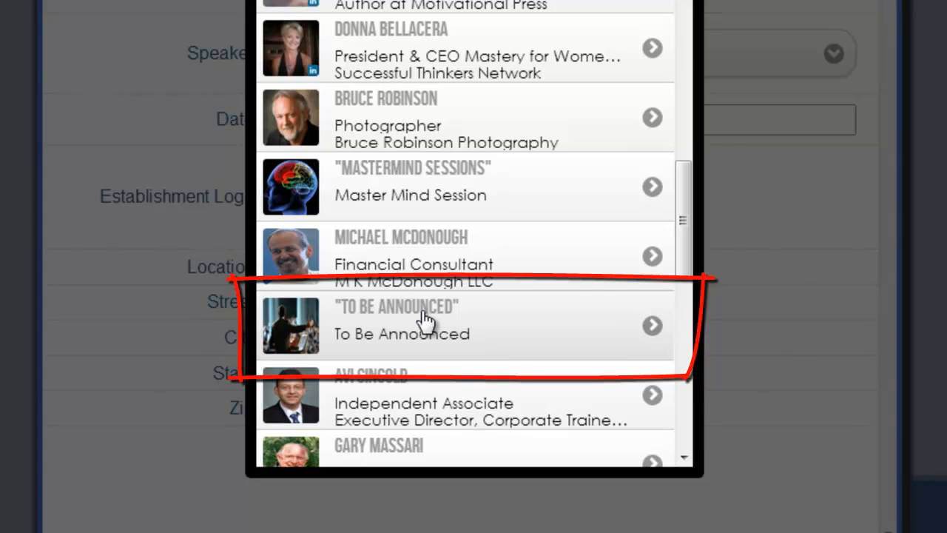
{"action": "mouse_move", "coordinate": [685, 210]}
{"action": "left_mouse_down"}
{"action": "mouse_move", "coordinate": [688, 197]}
{"action": "mouse_move", "coordinate": [688, 214]}
{"action": "left_mouse_up"}
{"action": "left_click", "coordinate": [377, 293]}
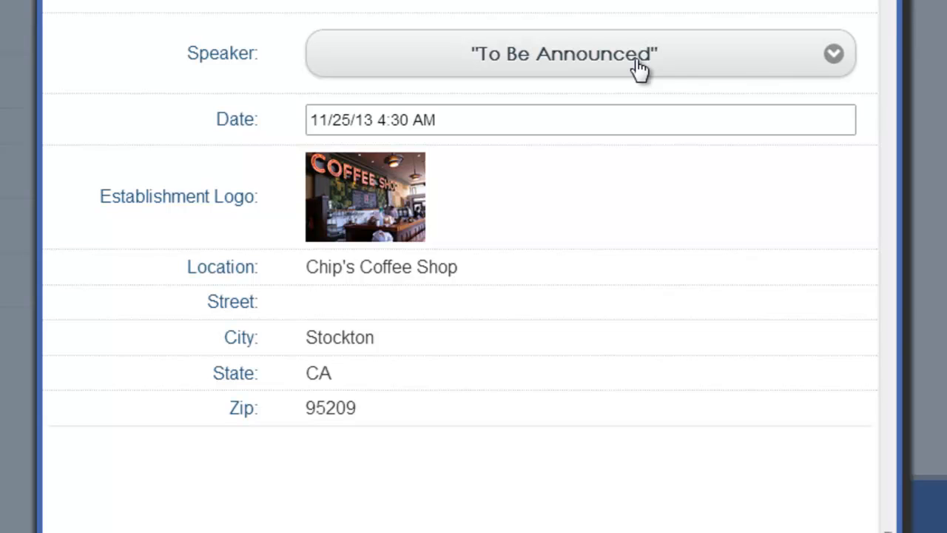
Set the event's date to 11/25/13 at 12:00 pm and save the event
{"action": "scroll", "coordinate": [638, 71], "scroll_direction": "up", "scroll_amount": 1}
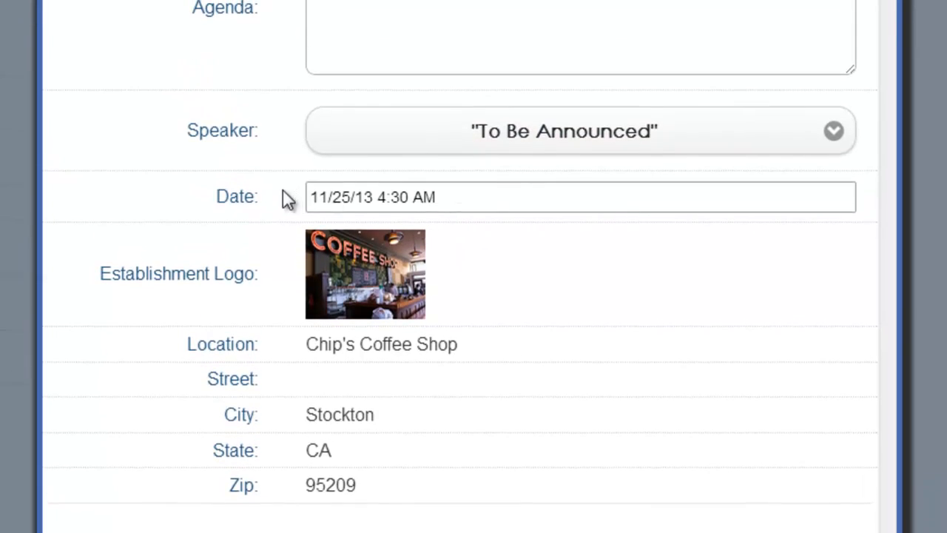
{"action": "left_click", "coordinate": [433, 197]}
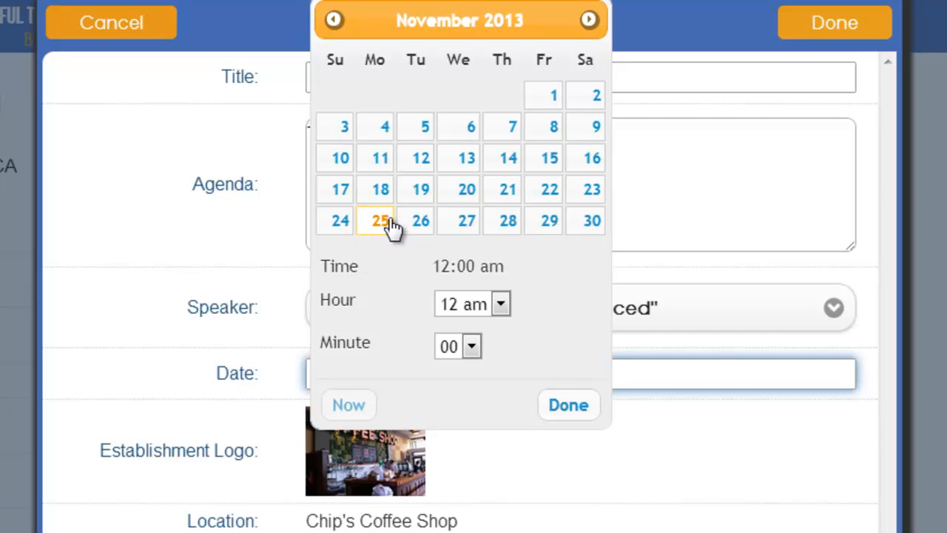
{"action": "left_click", "coordinate": [496, 304]}
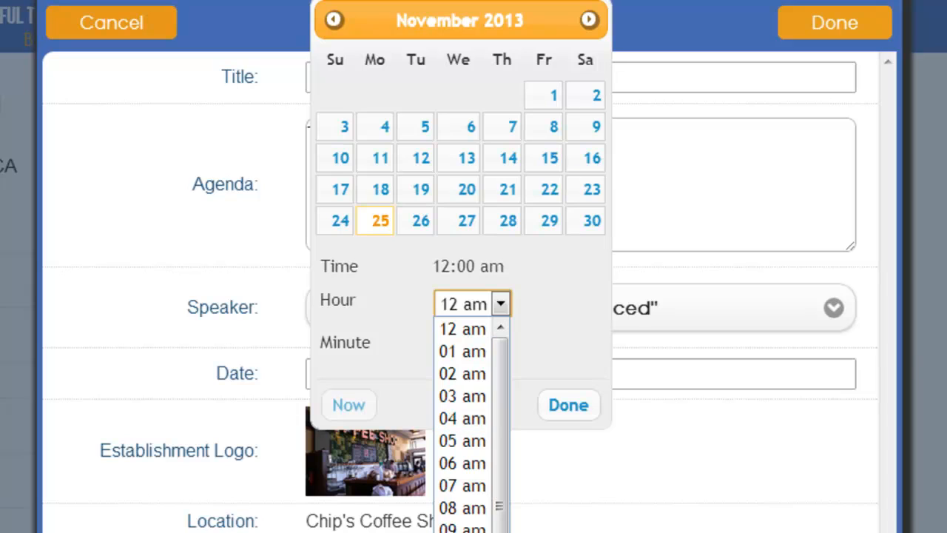
{"action": "left_click", "coordinate": [463, 532]}
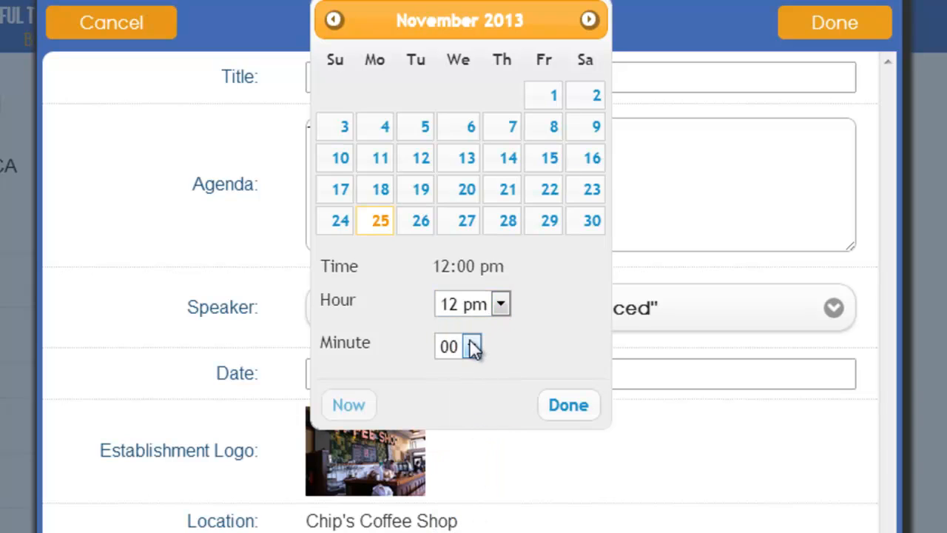
{"action": "left_click", "coordinate": [567, 407]}
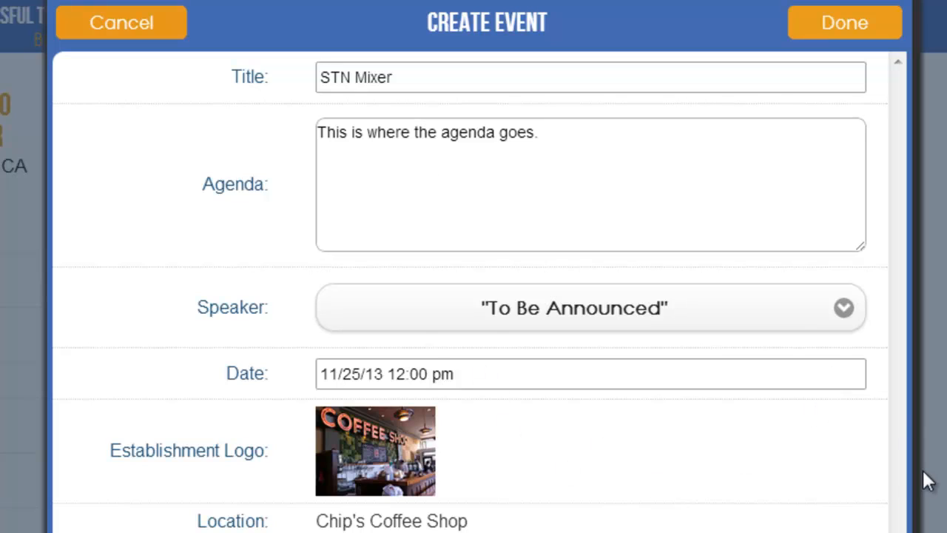
{"action": "left_click", "coordinate": [873, 33]}
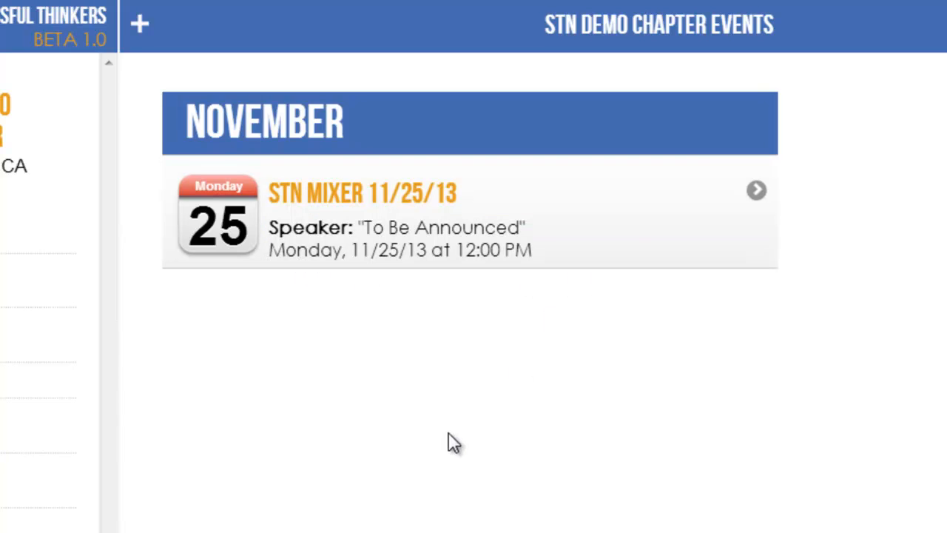
Open the STN Mixer event in the November list and review its meeting time, agenda and speaker details
{"action": "left_click", "coordinate": [443, 215]}
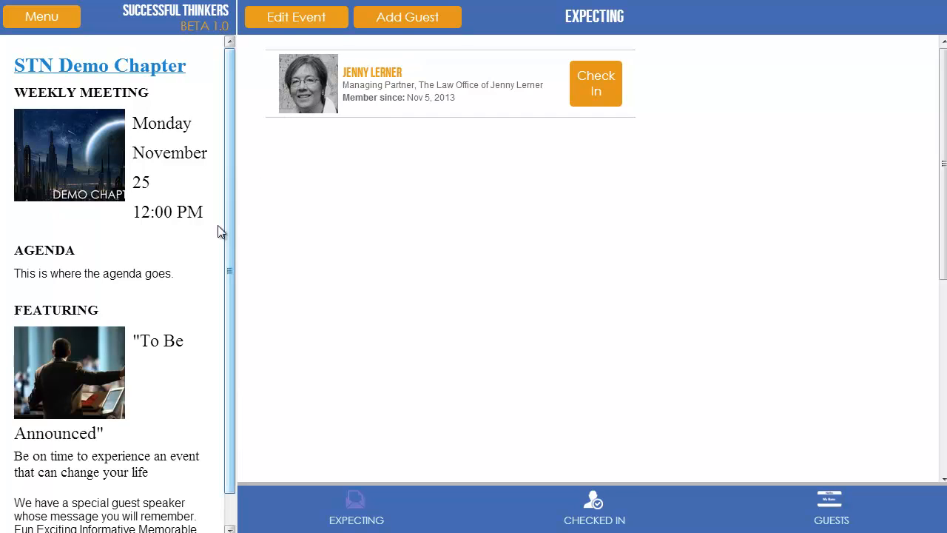
{"action": "scroll", "coordinate": [226, 372], "scroll_direction": "down", "scroll_amount": 1}
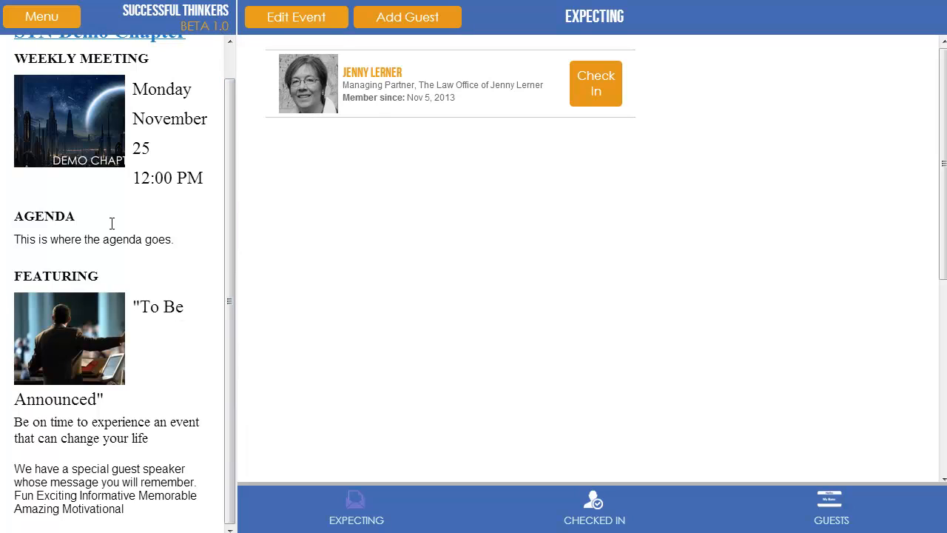
{"action": "scroll", "coordinate": [229, 237], "scroll_direction": "up", "scroll_amount": 1}
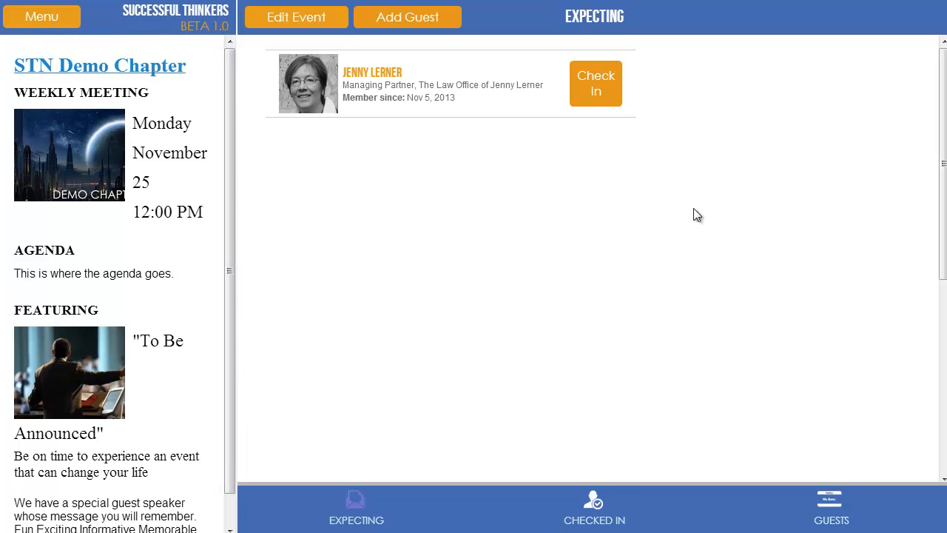